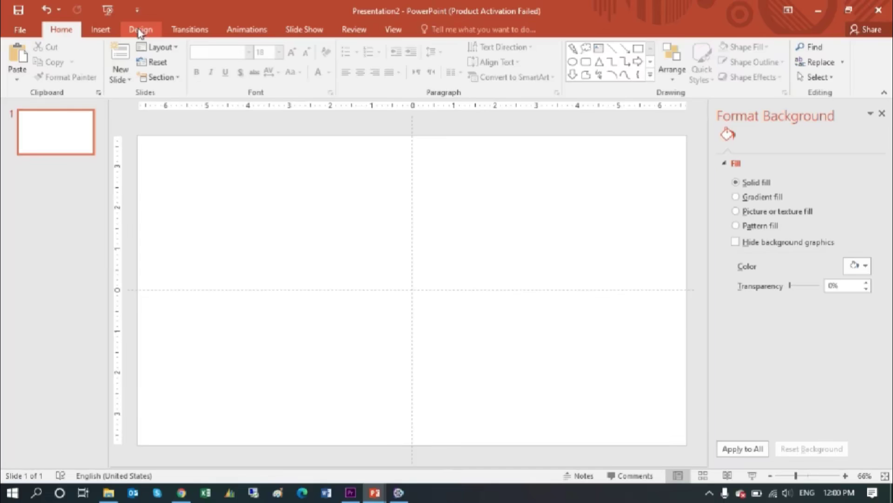
Step: Insert the Process > Upward Arrow SmartArt and bring up its Shape Effects presets
left_click(105, 30)
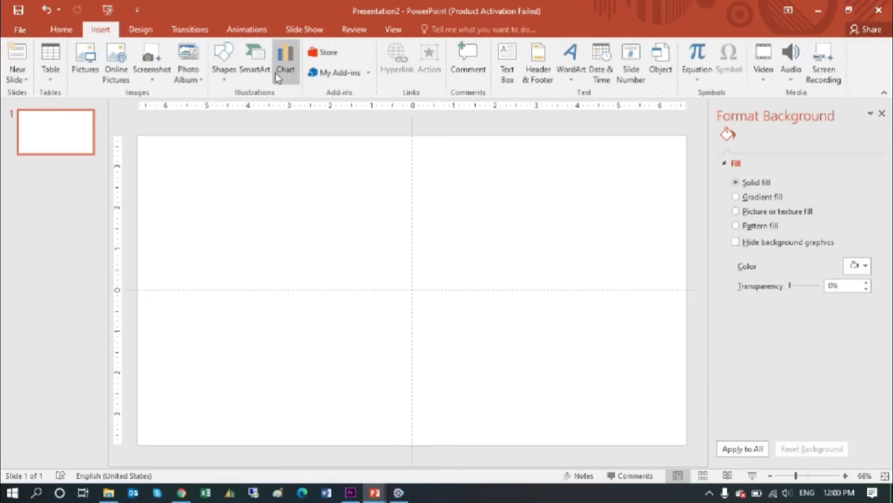
left_click(257, 61)
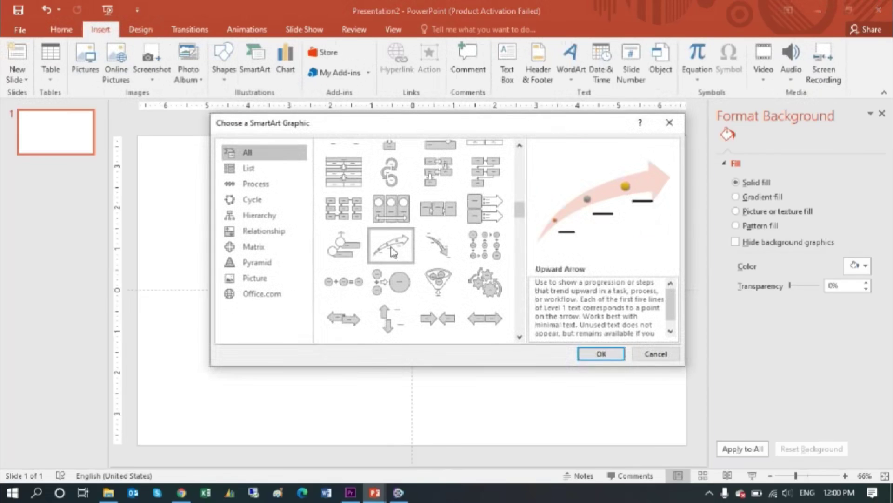
left_click(607, 354)
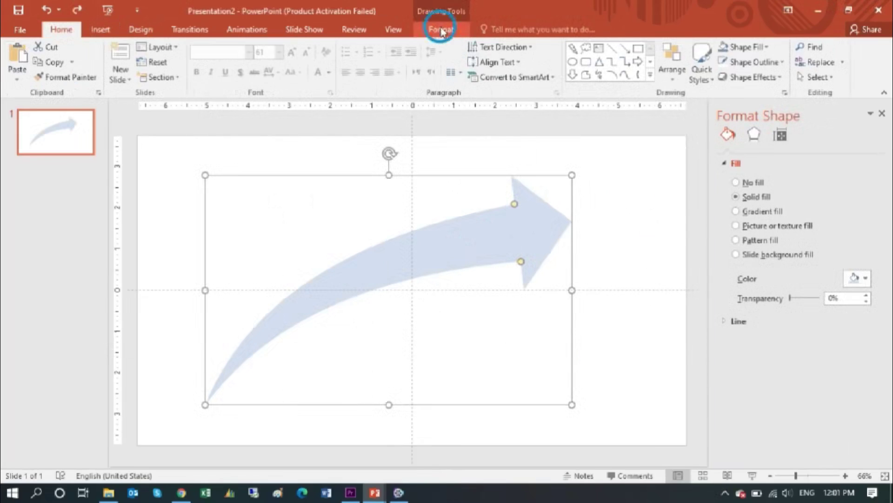
left_click(440, 30)
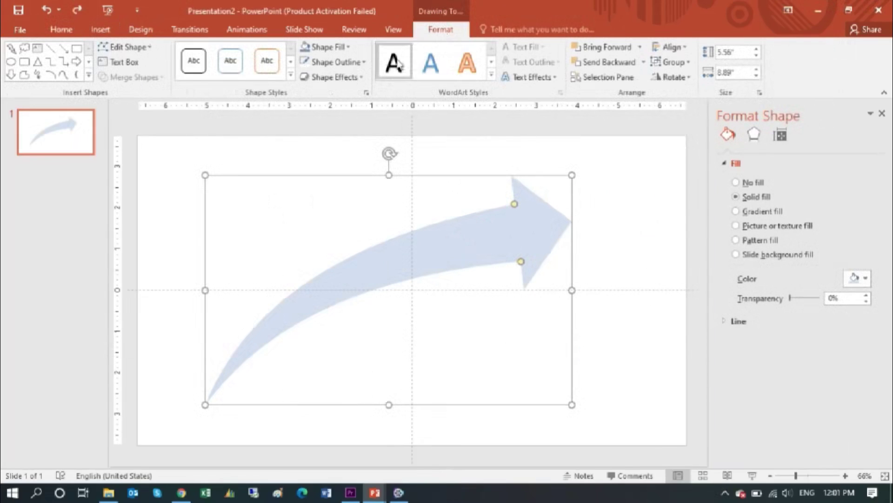
left_click(363, 80)
mouse_move(355, 103)
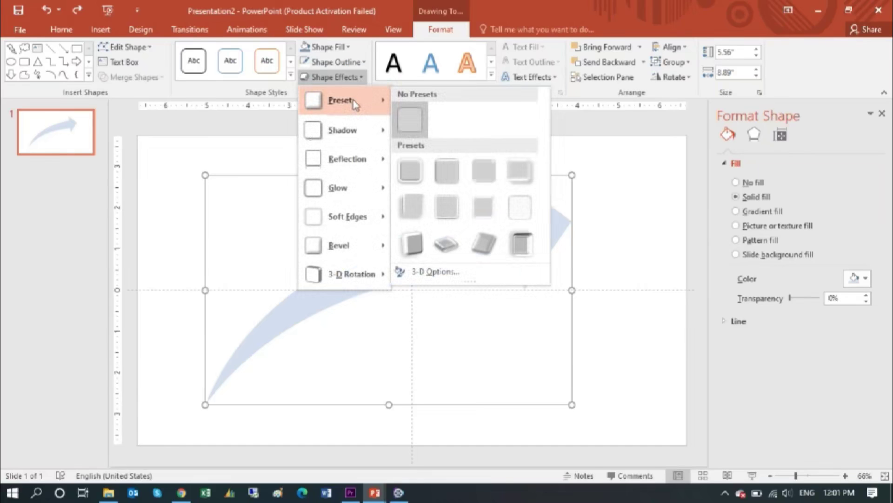
Step: Apply 3-D Preset 9 to the arrow and set its top and bottom bevels to None
left_click(416, 250)
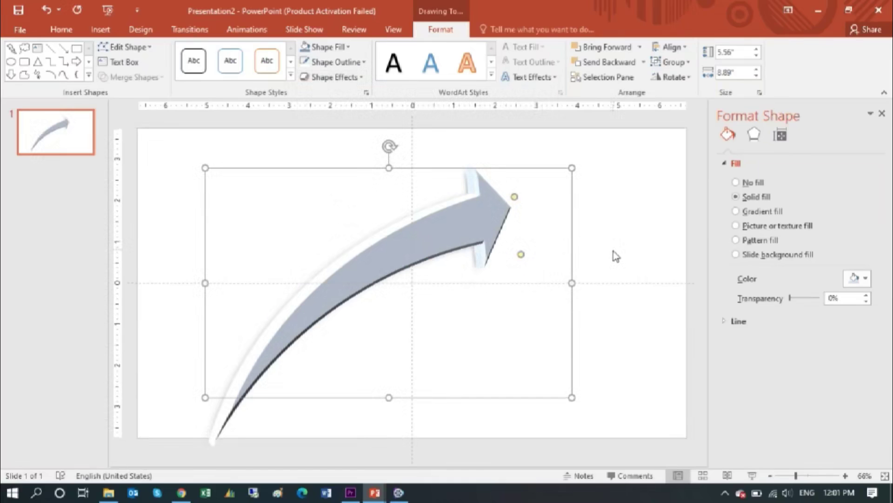
left_click(755, 135)
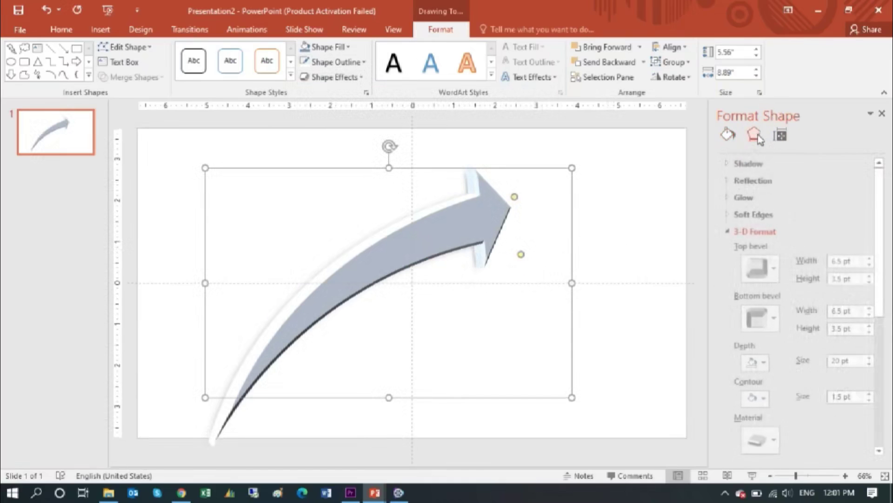
left_click(760, 268)
left_click(761, 311)
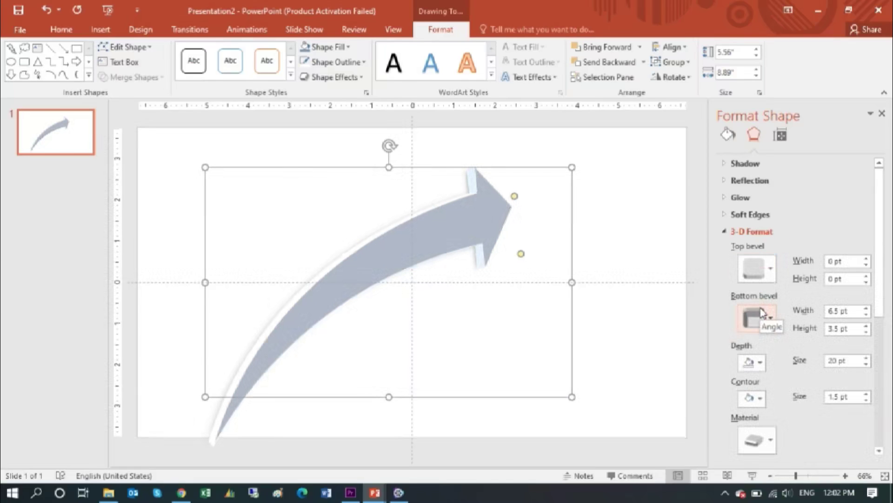
left_click(761, 313)
left_click(758, 164)
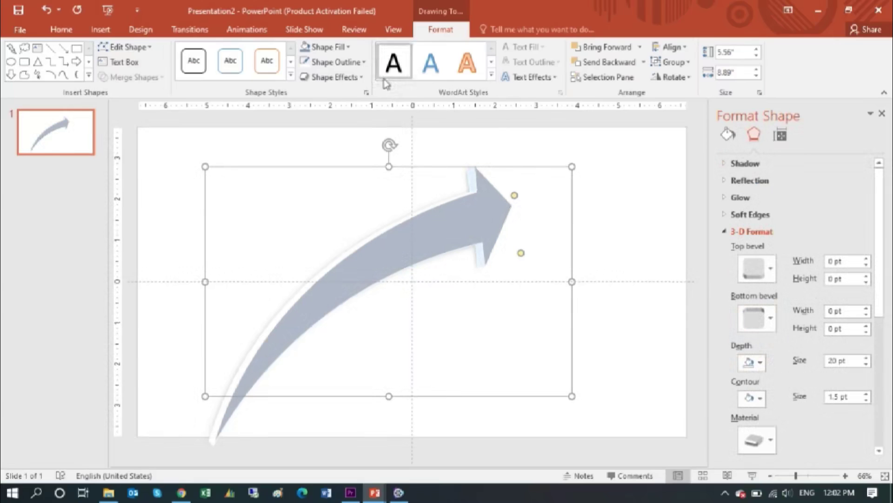
Step: Fill the arrow light blue and reduce its 3-D contour size to 0 pt
left_click(349, 47)
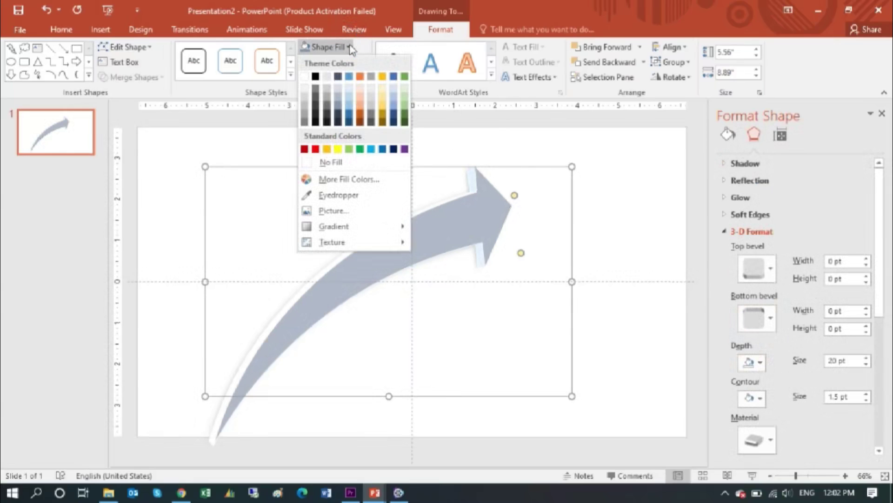
left_click(371, 149)
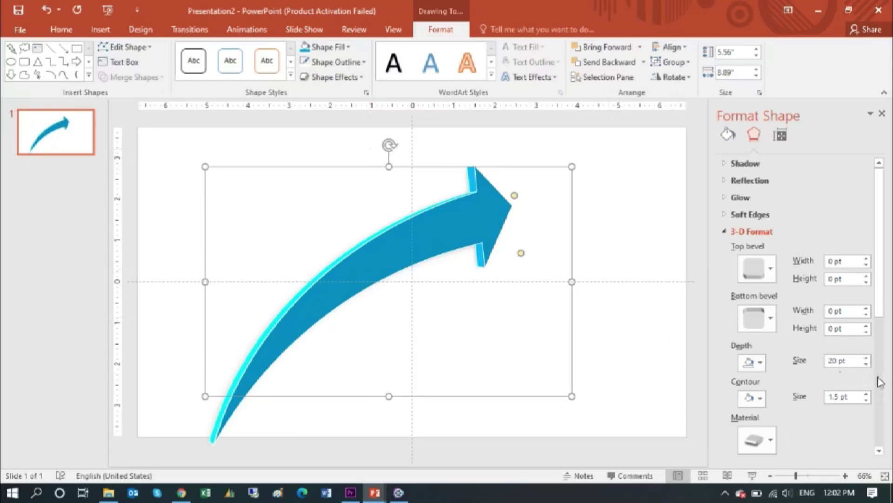
left_click_drag(883, 299, 883, 316)
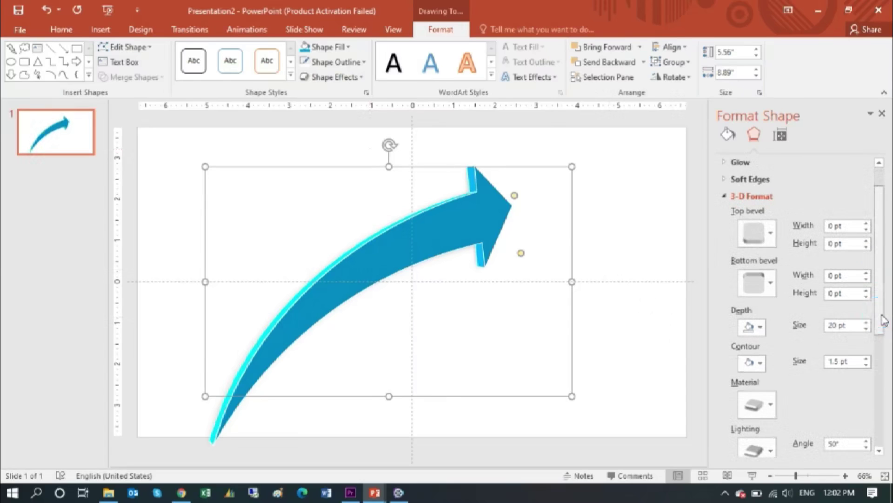
left_click(866, 364)
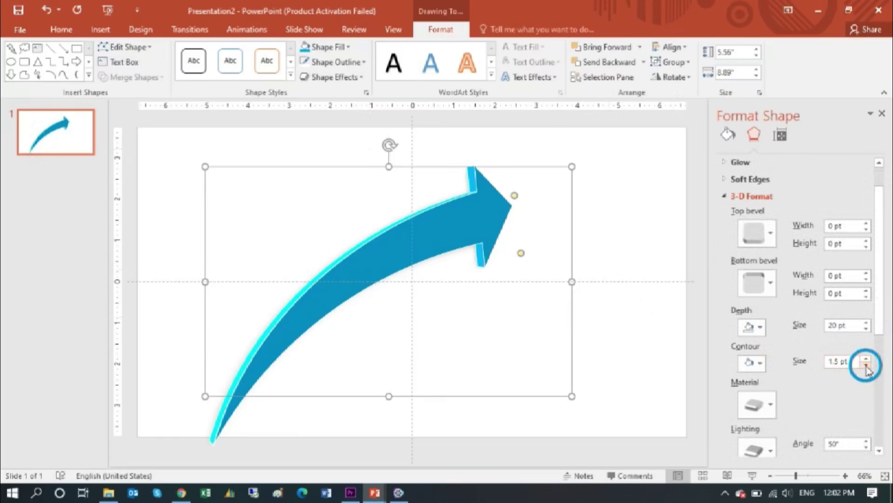
left_click(866, 364)
left_click(882, 365)
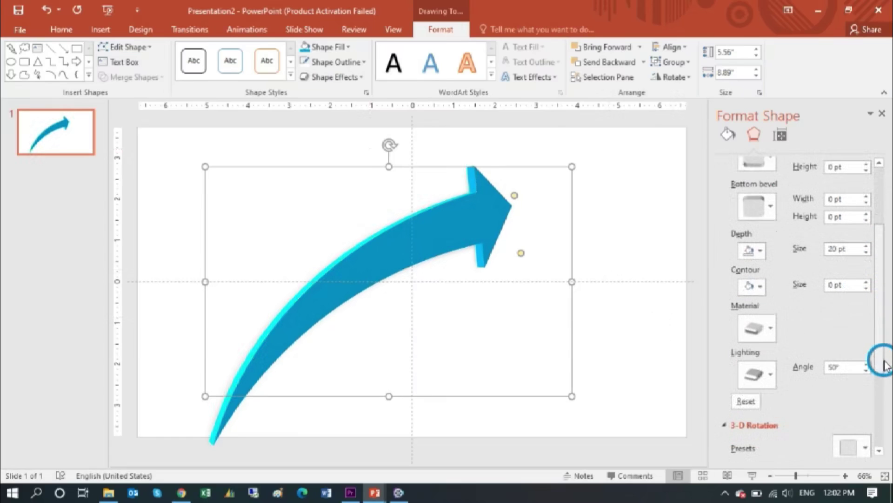
Step: Change the arrow's 3-D lighting to a different preset
left_click(772, 377)
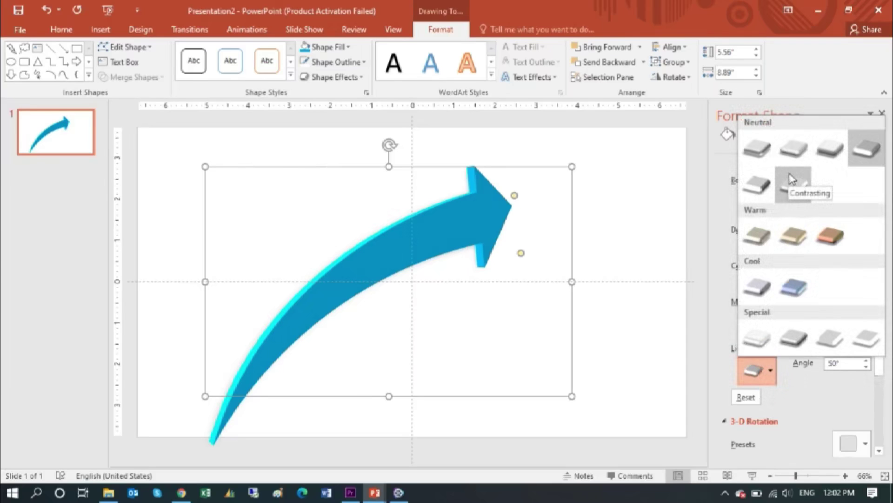
left_click(833, 158)
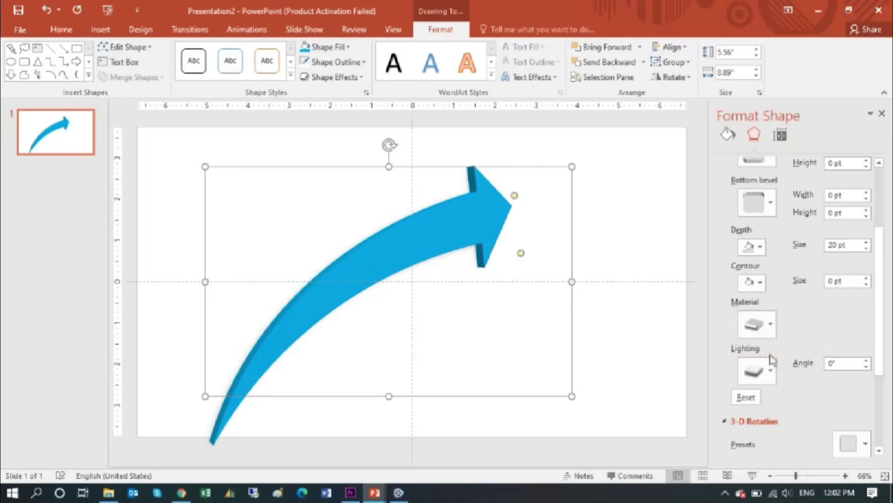
left_click(771, 371)
left_click(808, 140)
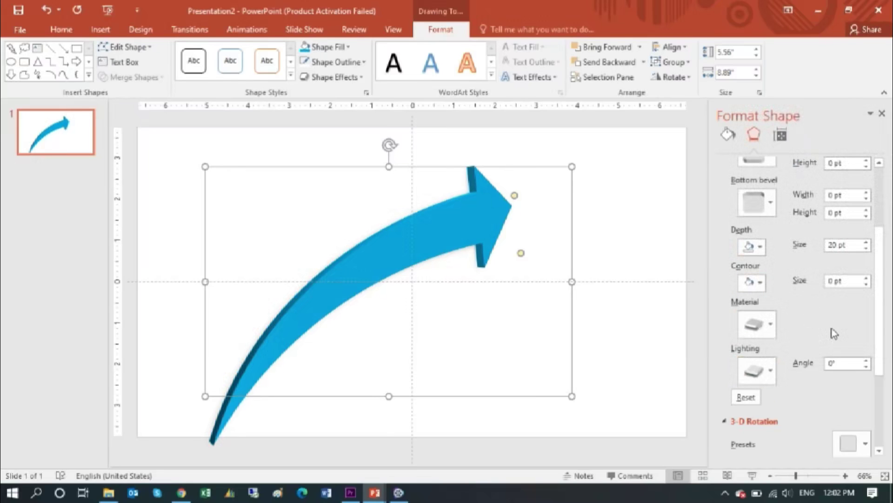
Step: Increase the arrow's 3-D depth to 25.5 pt
left_click(867, 242)
left_click(866, 242)
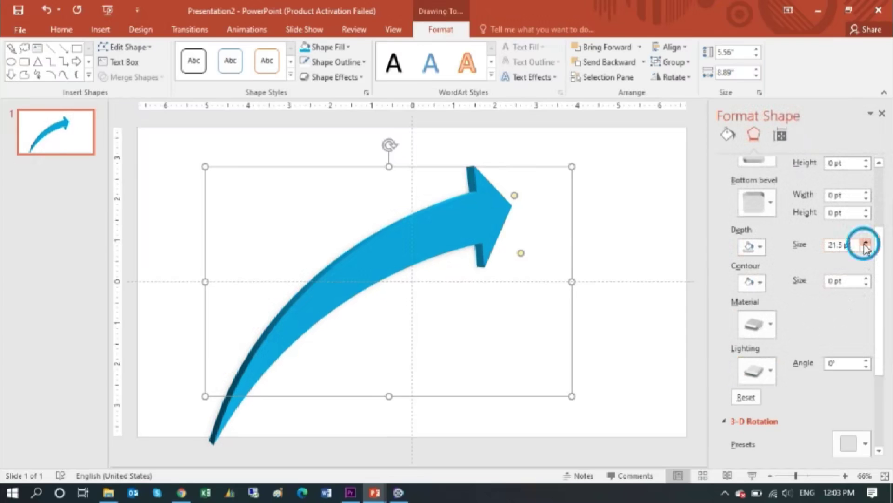
left_click(866, 242)
left_click(867, 242)
left_click(867, 243)
left_click(867, 243)
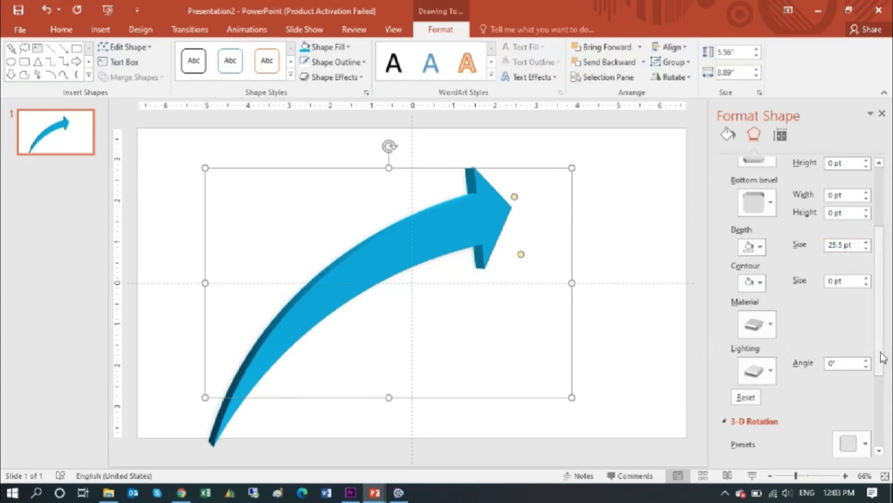
left_click_drag(879, 359, 884, 404)
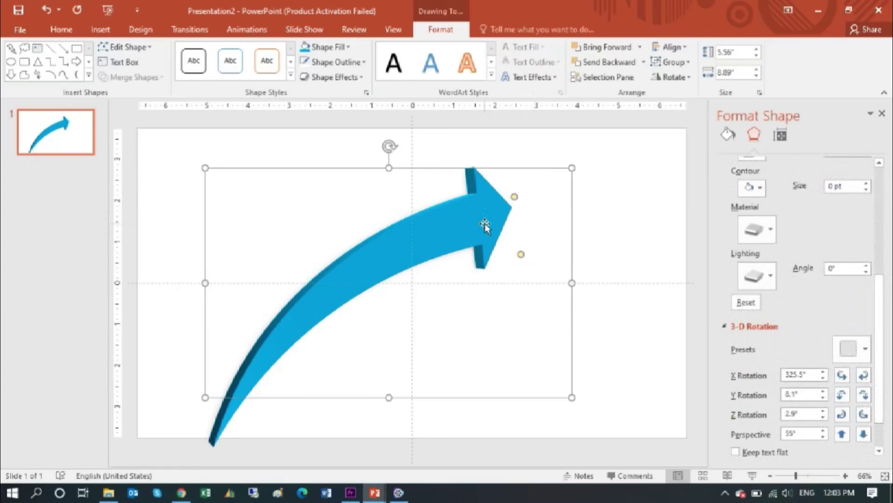
Step: Give the arrow a gradient fill with all three stops set to light blue
left_click(728, 135)
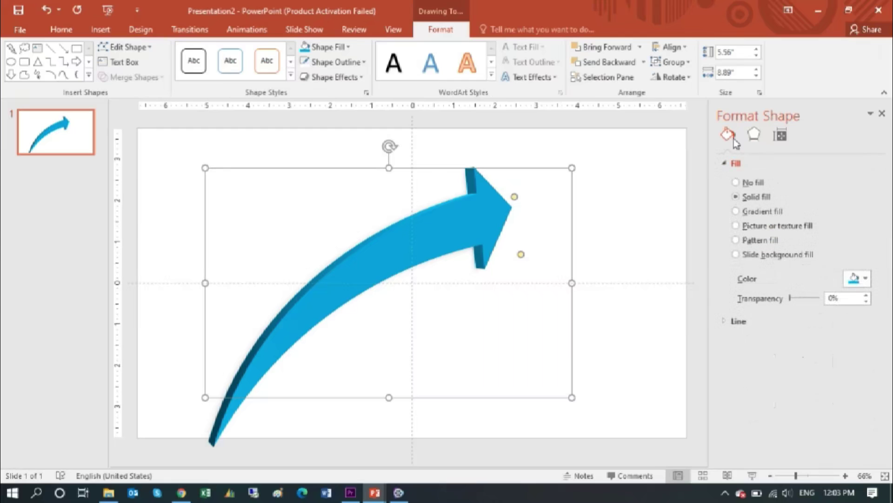
left_click(737, 212)
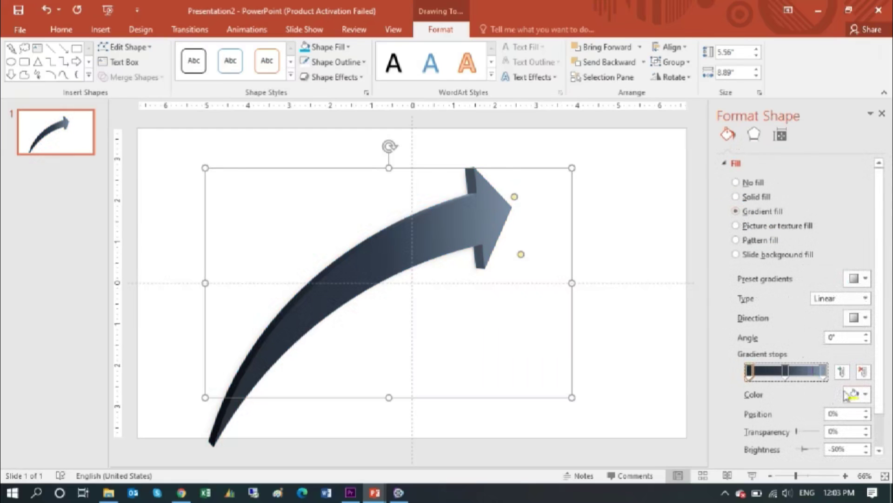
left_click(855, 394)
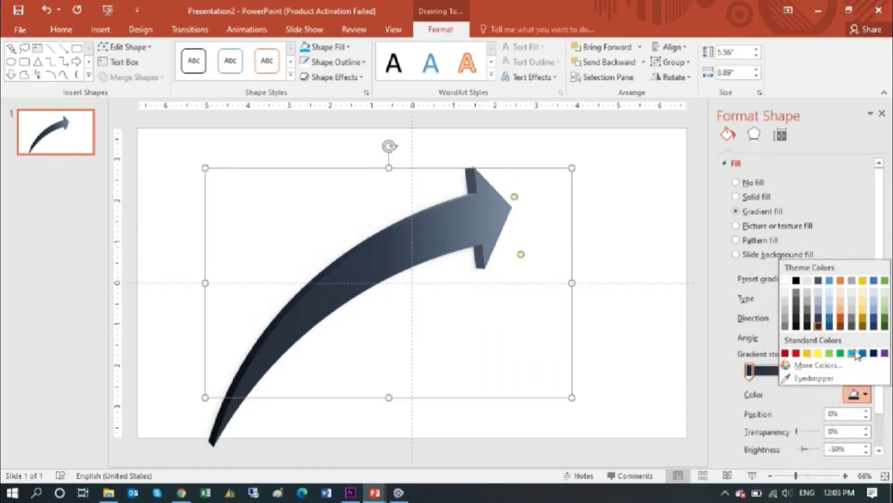
left_click(851, 352)
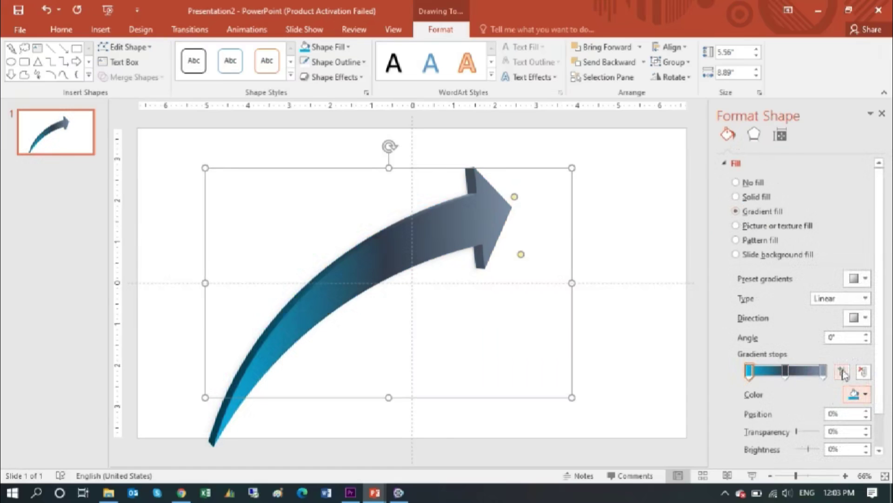
left_click(786, 372)
left_click(865, 394)
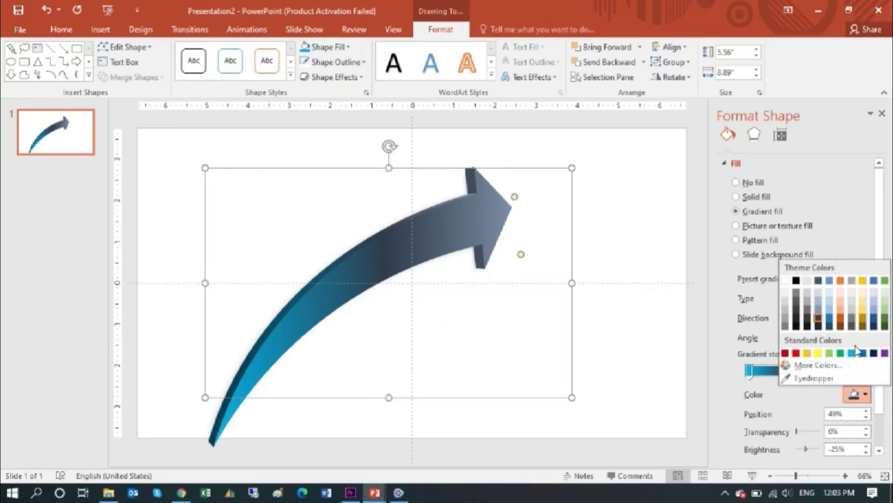
left_click(855, 354)
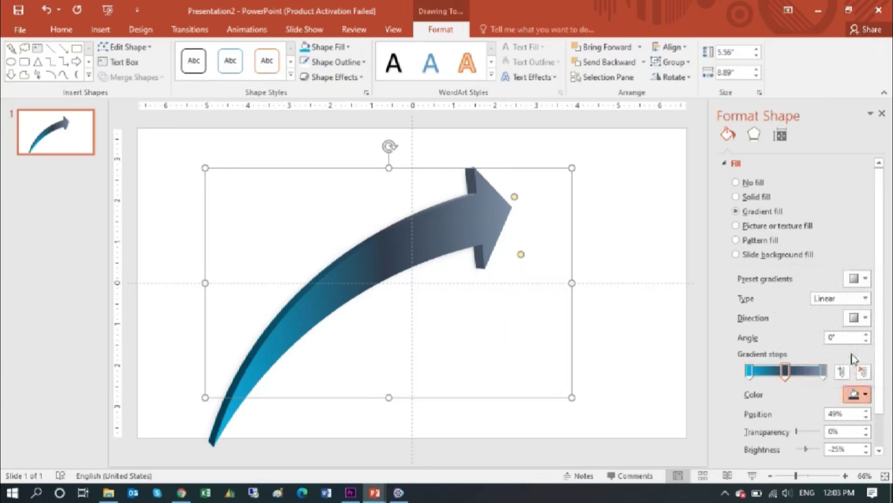
left_click(823, 371)
left_click(867, 394)
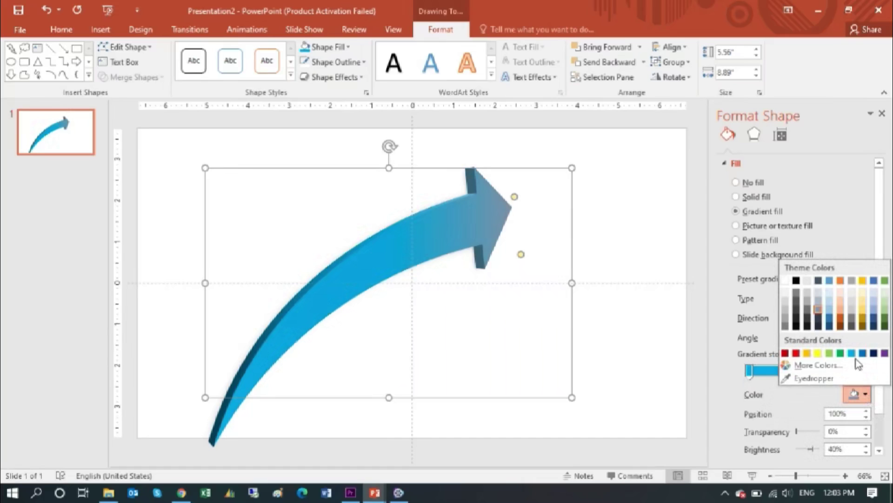
left_click(854, 354)
Step: Recolour the first gradient stop a darker custom blue
left_click(749, 371)
left_click(866, 395)
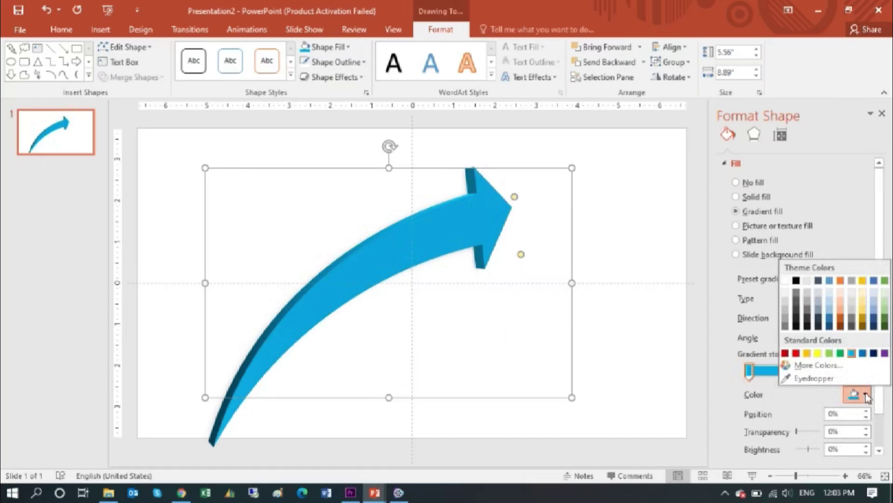
left_click(818, 364)
left_click(480, 222)
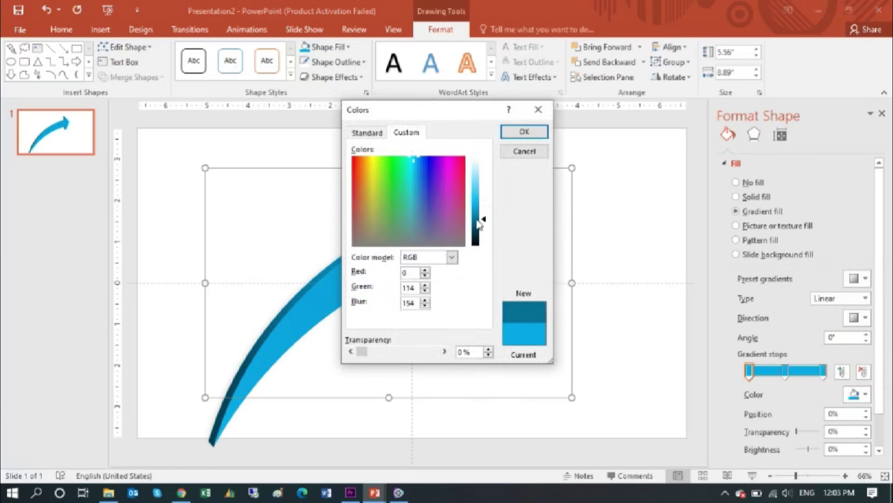
left_click(523, 132)
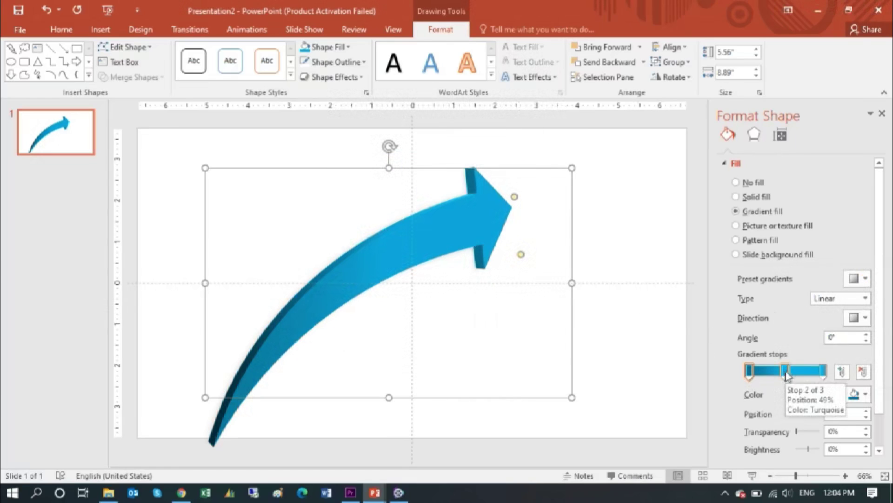
Step: Move the middle stop right and set the last stop to custom RGB 0,176,240
left_click_drag(787, 372, 791, 373)
left_click(822, 371)
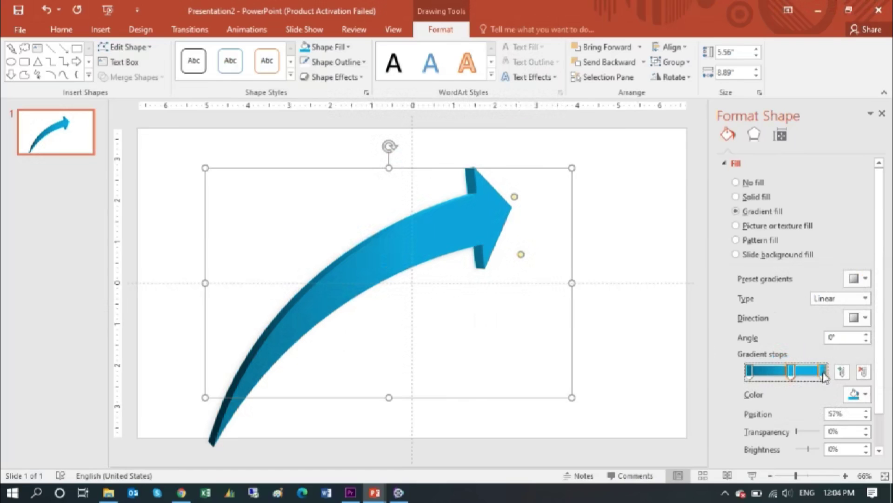
left_click(865, 395)
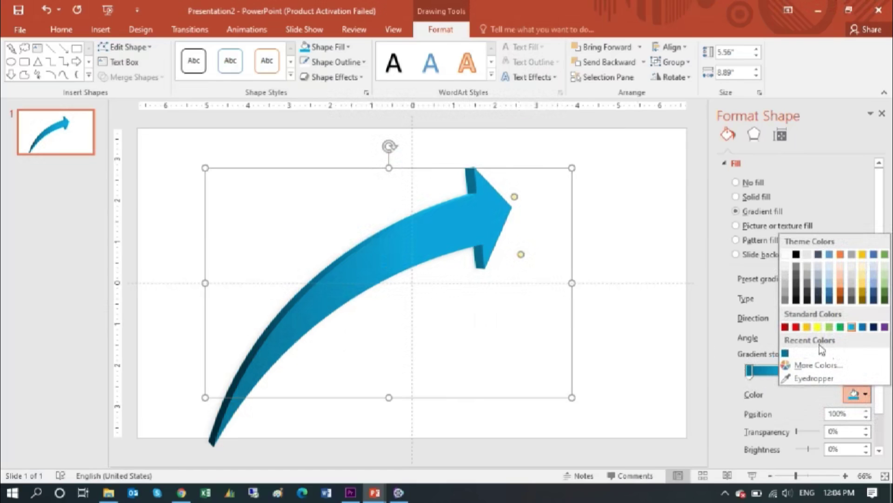
left_click(801, 364)
left_click(524, 131)
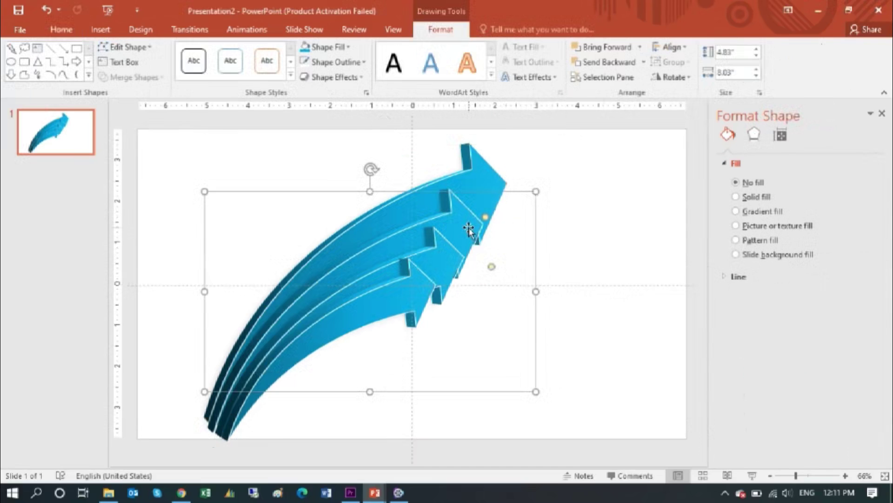
Step: Fill the second arrow grey, then select the purple arrow
left_click(348, 49)
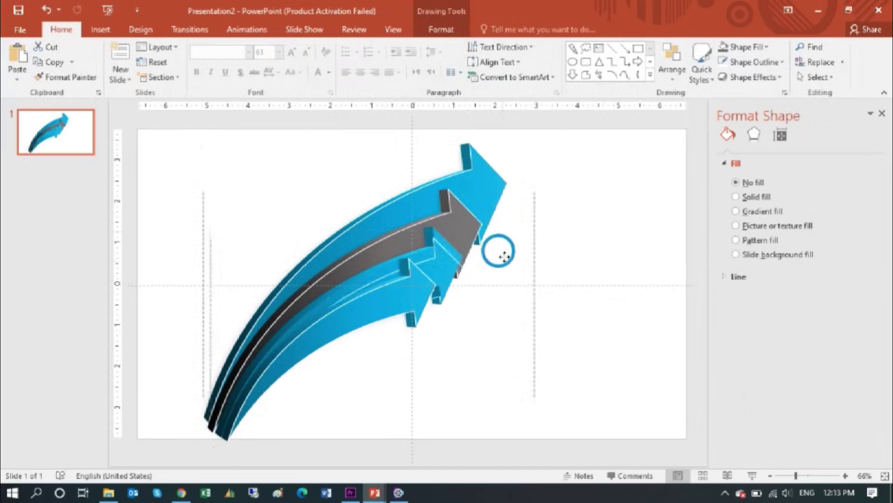
left_click(505, 266)
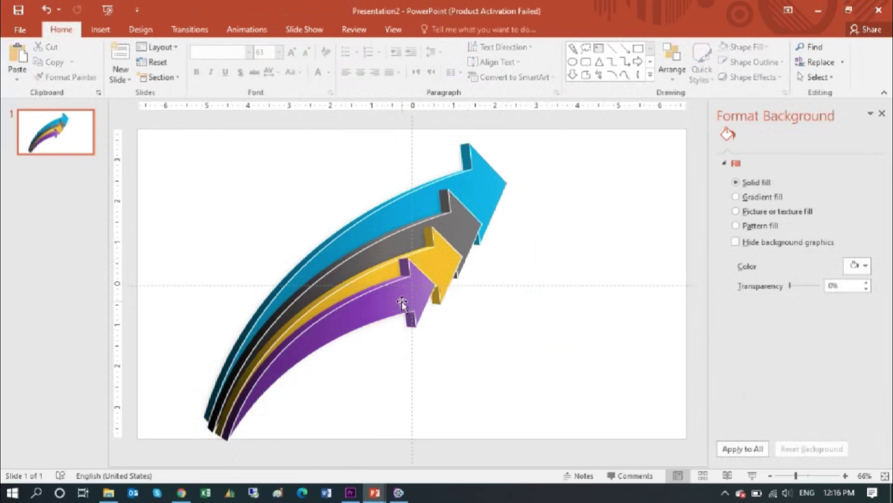
left_click(401, 300)
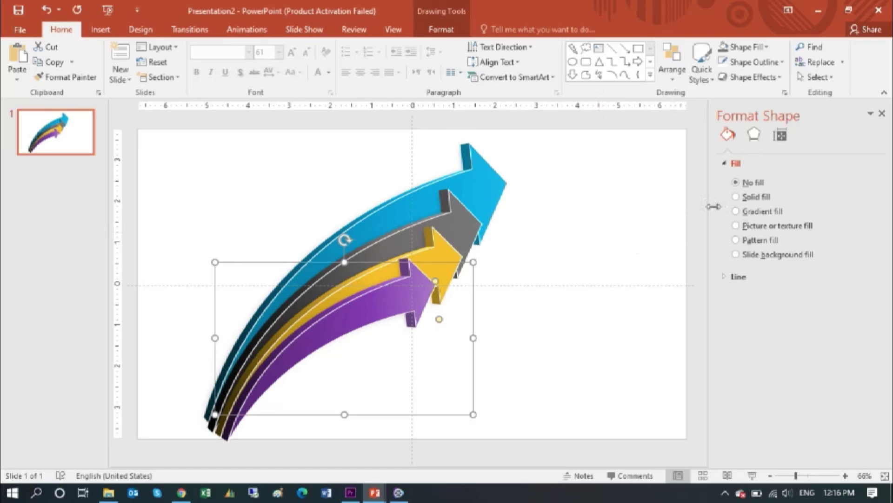
Step: Apply the Offset Diagonal Top Left shadow preset and enlarge its size slightly
left_click(756, 136)
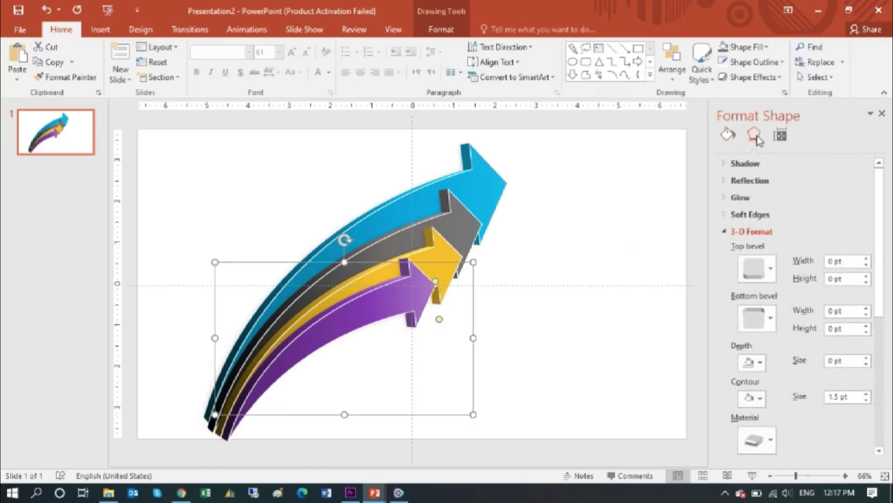
left_click(745, 163)
left_click(866, 180)
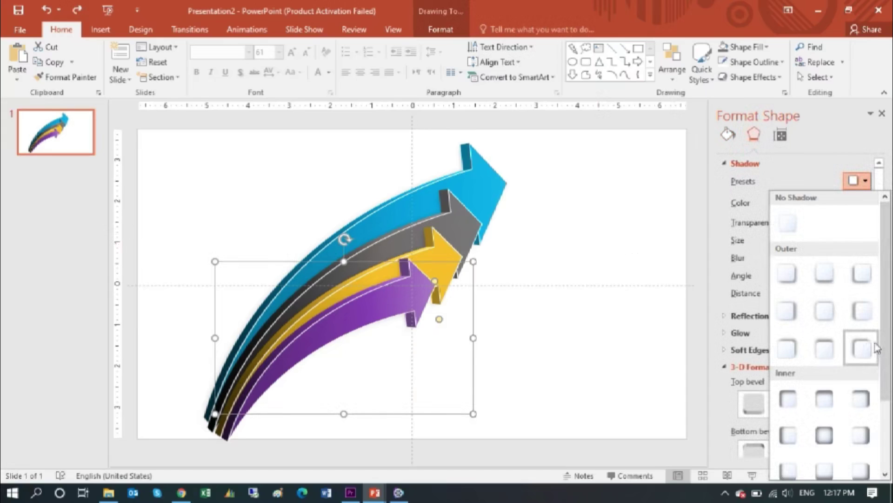
left_click(861, 352)
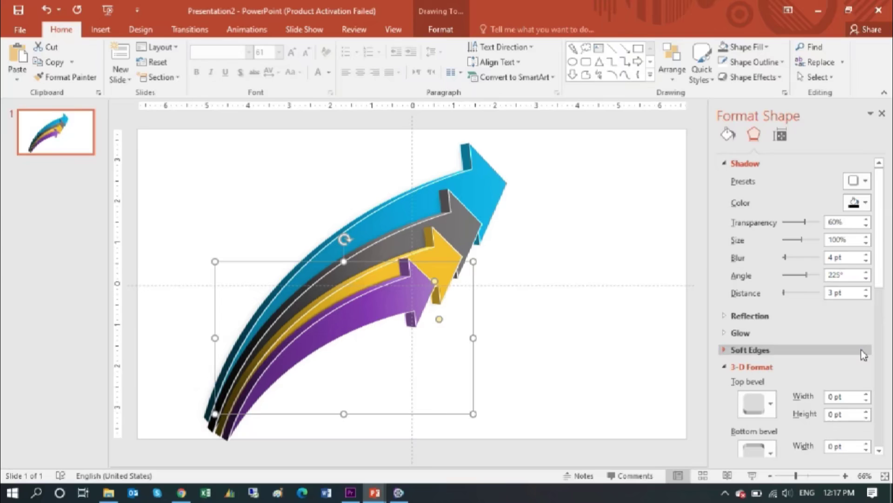
left_click(867, 237)
left_click(866, 237)
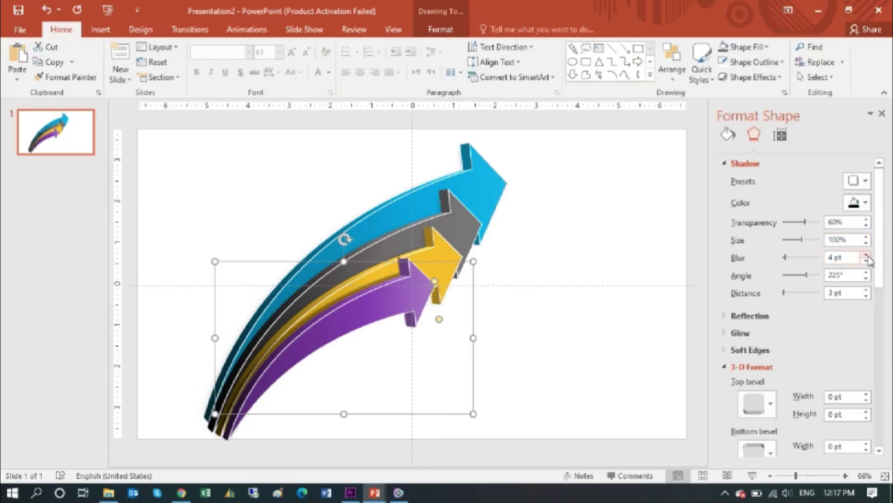
Step: Set the shadow blur to 12 pt and deselect the arrows
left_click(867, 255)
left_click(867, 255)
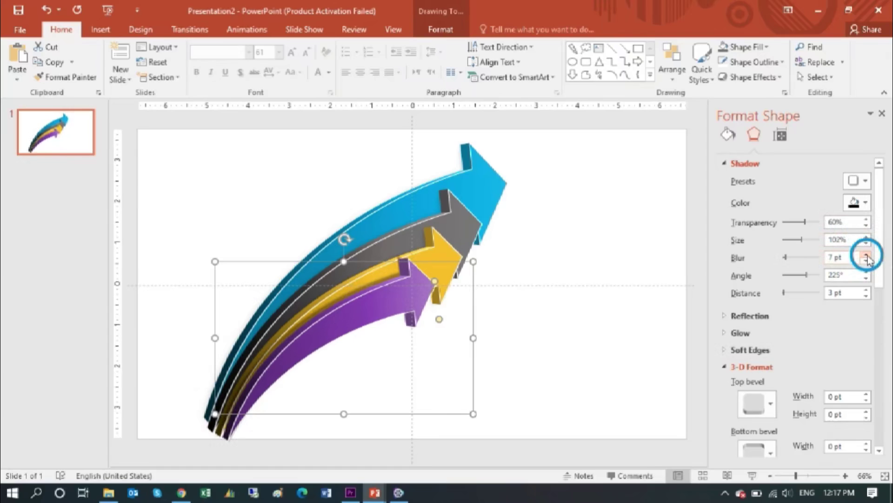
left_click(866, 256)
left_click(867, 256)
left_click(867, 256)
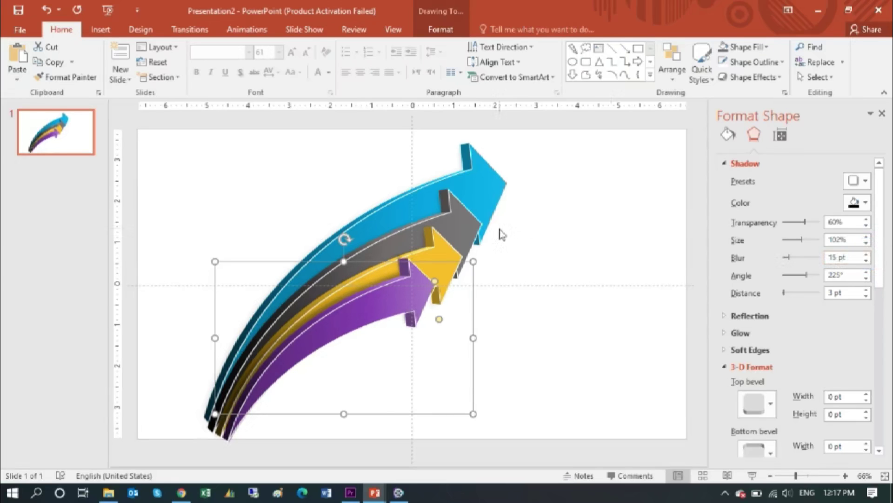
left_click(867, 263)
left_click(867, 263)
left_click(867, 264)
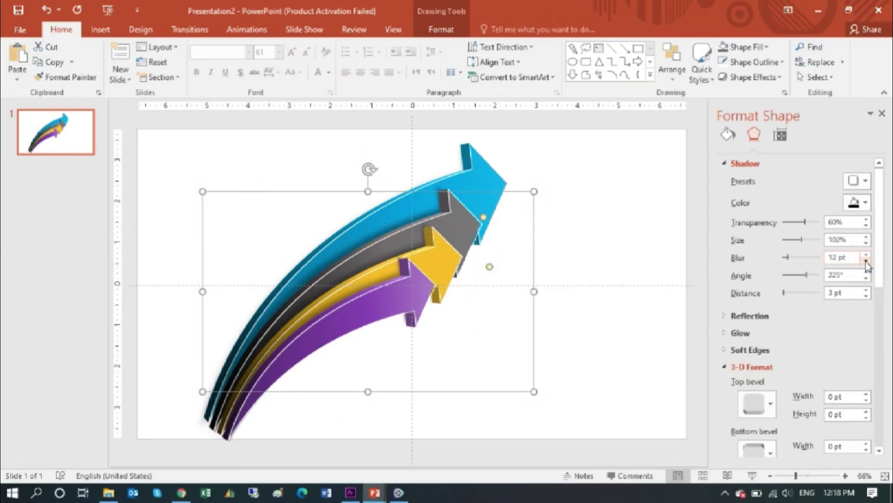
left_click(629, 250)
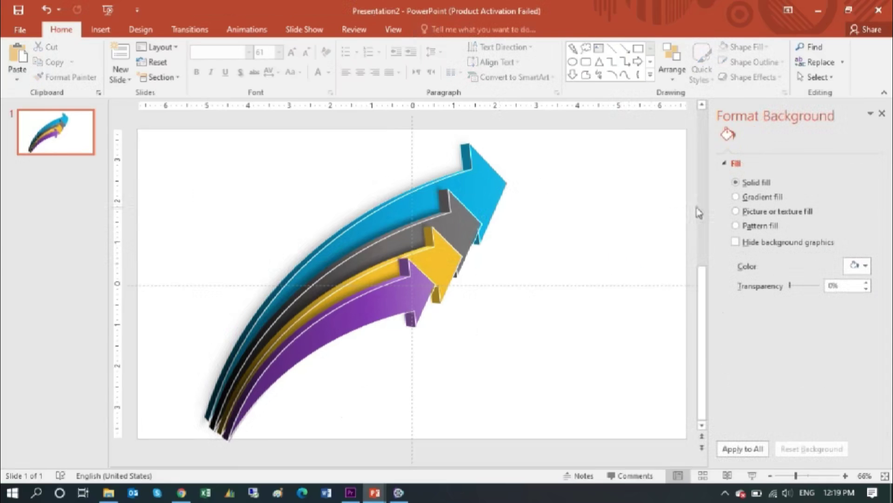
Step: Work in the Design tab's background options, then pick a Line shape for the leader lines
left_click(141, 29)
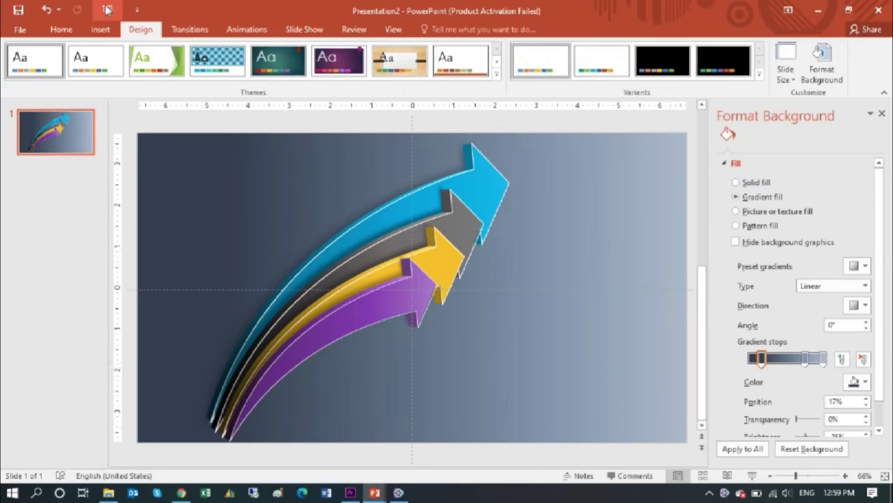
left_click(67, 33)
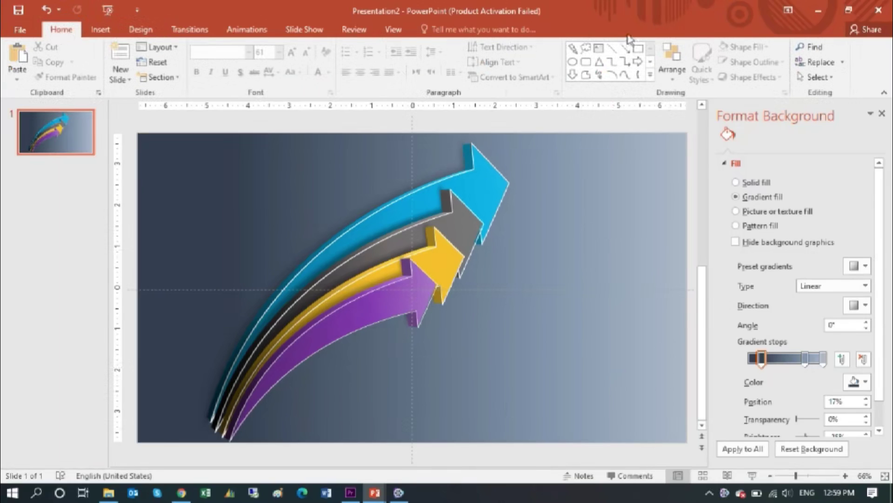
left_click(613, 51)
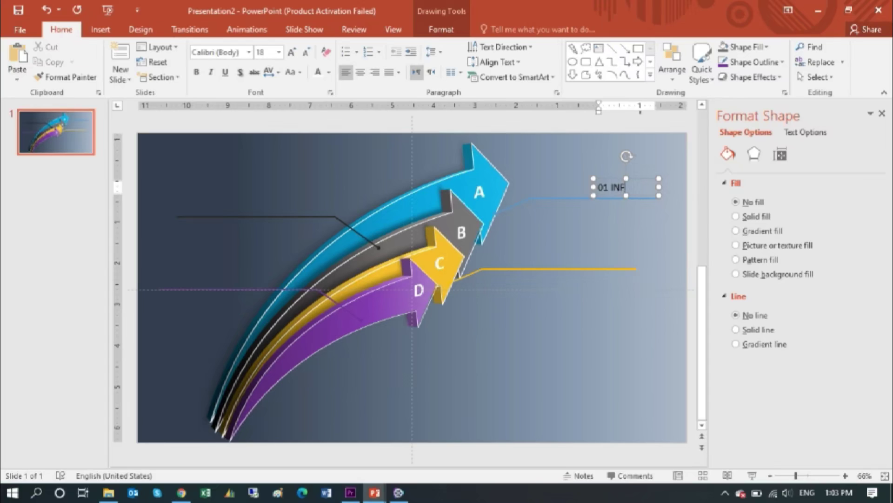
Step: Finish the 01 INFOGRAPHIC heading text and deselect it
left_click(627, 184)
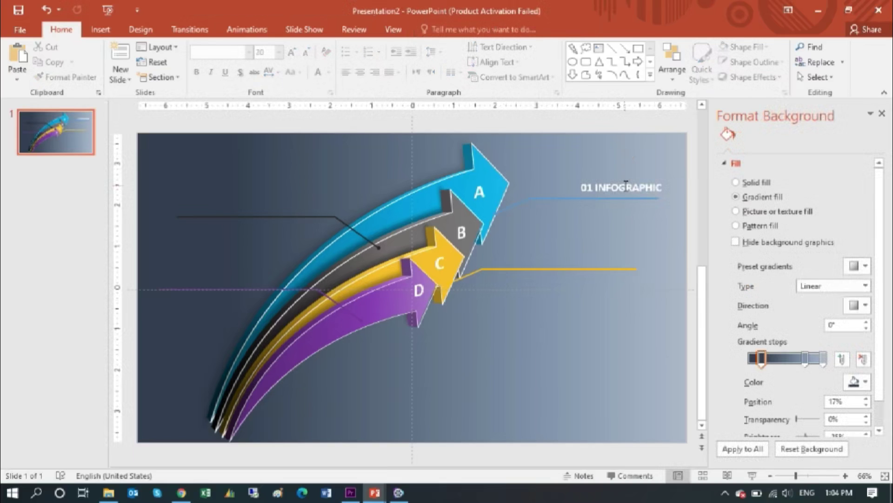
left_click(626, 184)
left_click(610, 222)
Step: Paste the people icon and recolour it Blue, Accent color 1 Light
key("ctrl+v")
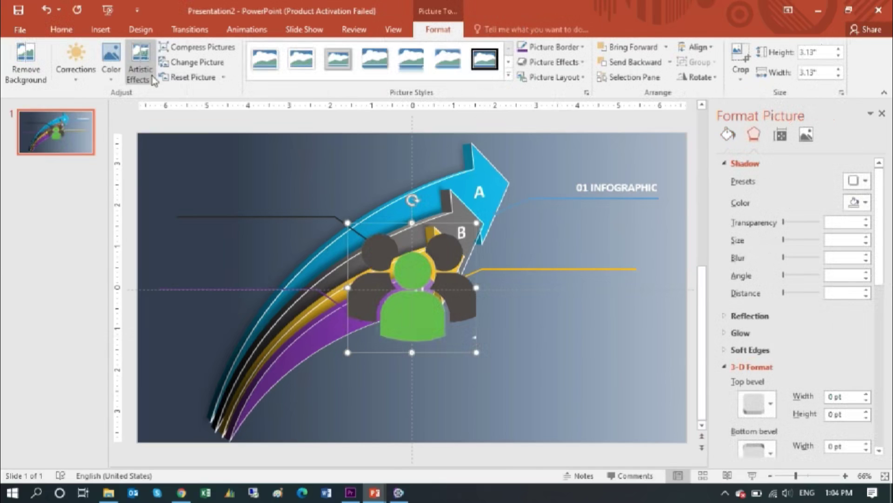
left_click(114, 77)
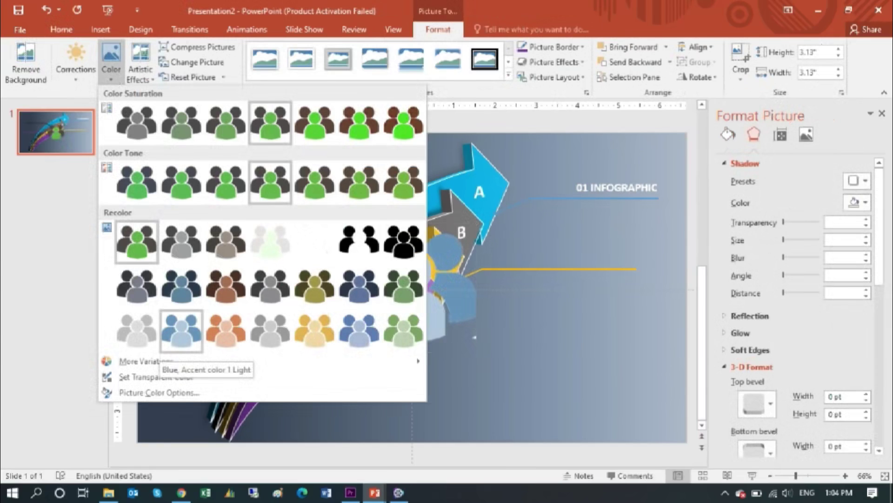
left_click(181, 347)
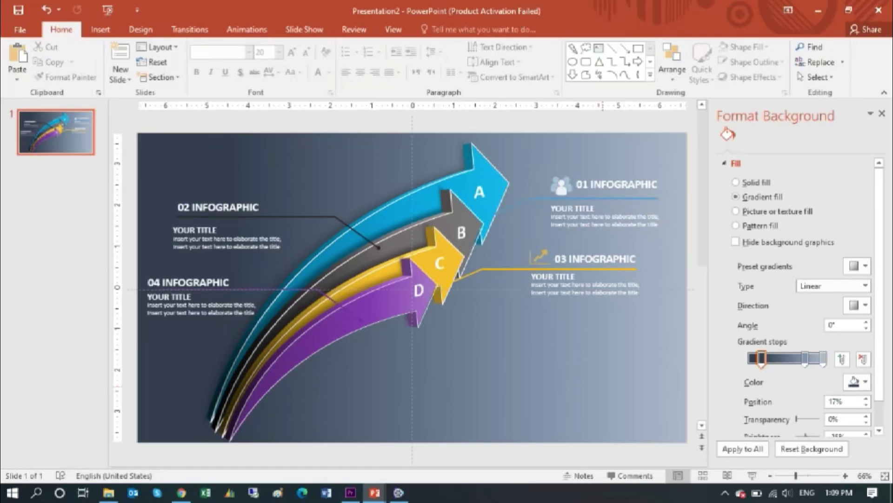
Step: Insert the world map picture, send it to back, and enlarge it to about 11.67 inches wide
left_click(100, 30)
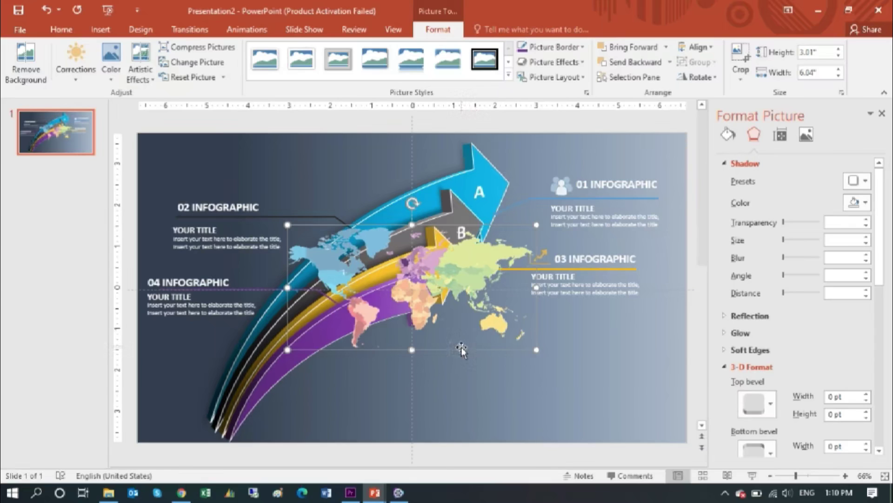
right_click(463, 350)
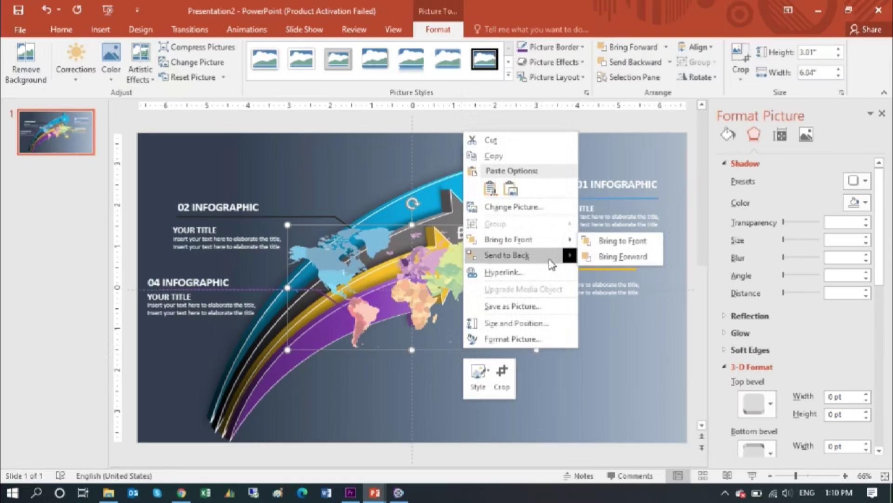
mouse_move(552, 264)
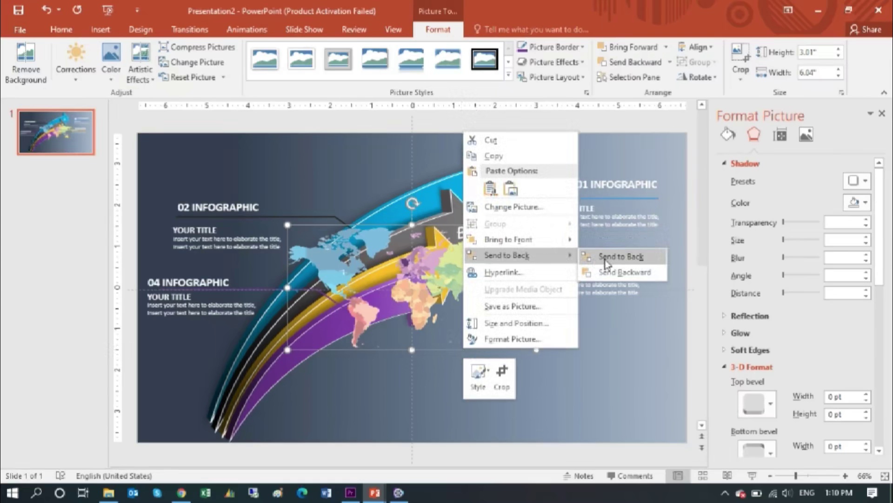
left_click(614, 262)
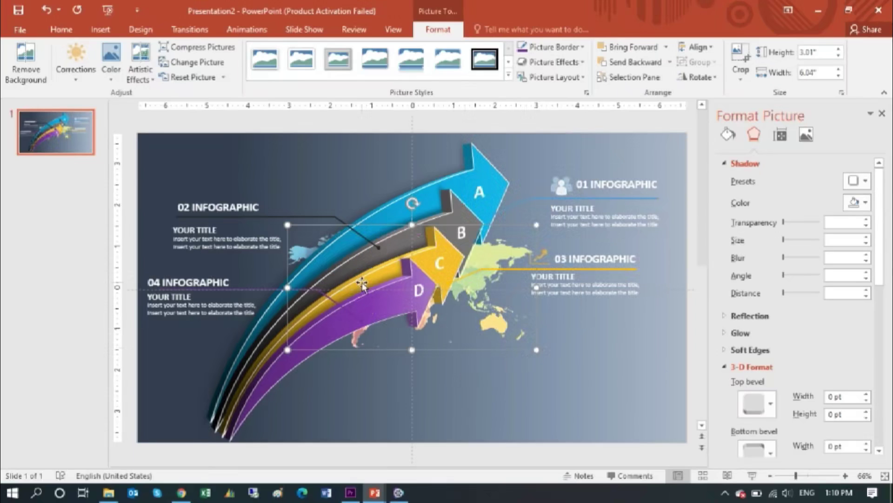
left_click_drag(287, 225, 163, 165)
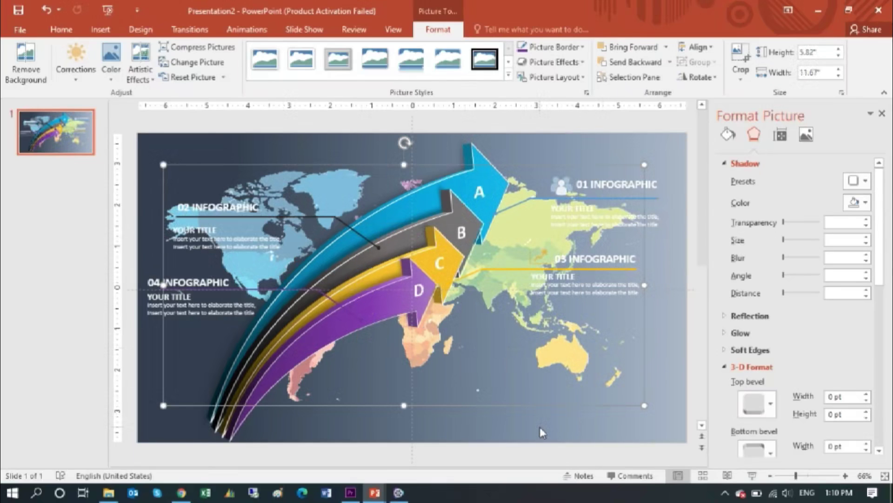
key("Delete")
Step: Add a bottom-right text box reading 'ARROW INFOGRAPHIC' and select the word ARROW
left_click(599, 48)
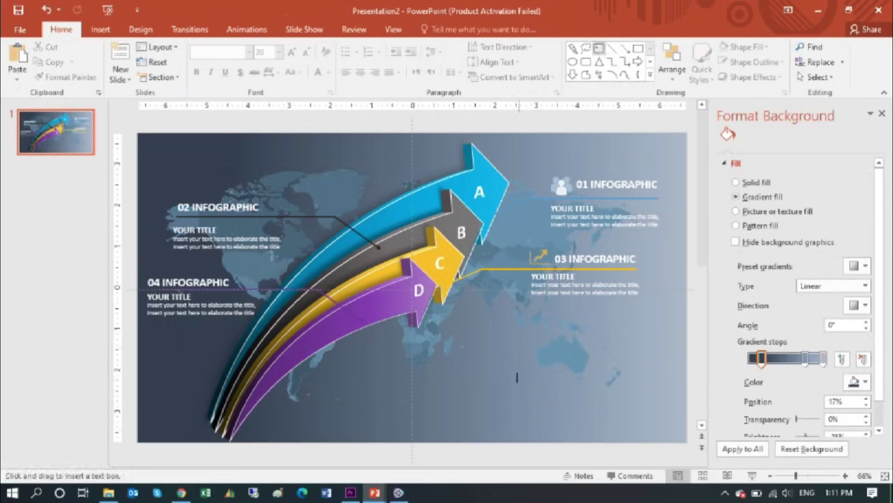
left_click(517, 387)
type("ARROW INFOGRAPHIC")
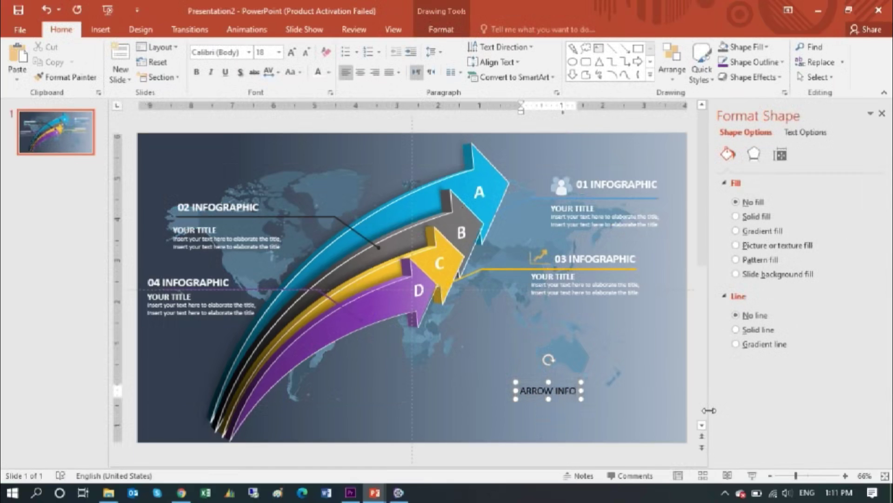
double_click(537, 390)
left_click(606, 371)
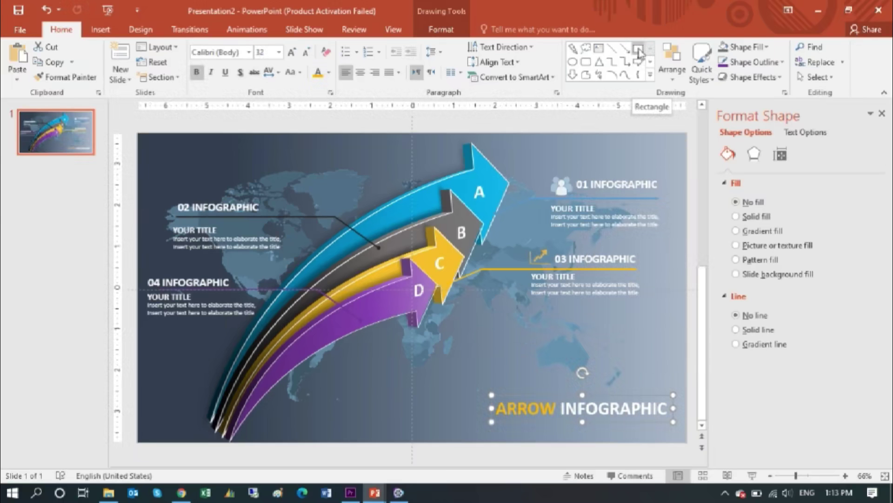
left_click(639, 51)
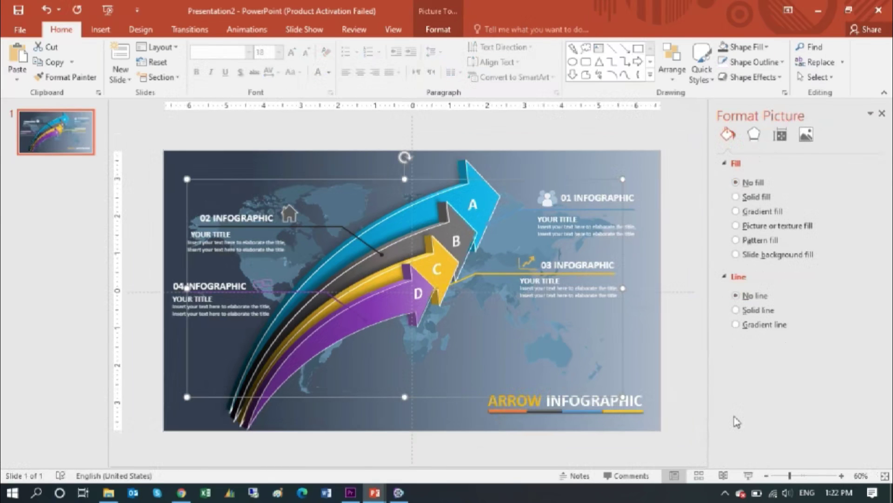